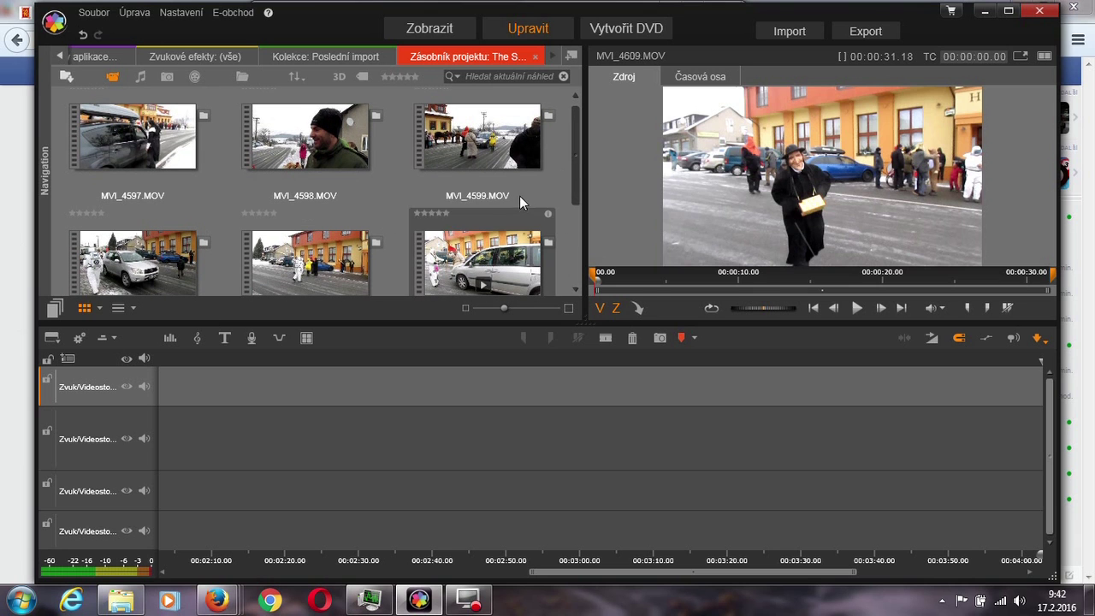
Place all clips from the project bin on the second timeline track, starting at the beginning
mouse_move(574, 161)
left_mouse_down()
mouse_move(559, 245)
mouse_move(580, 151)
left_mouse_up()
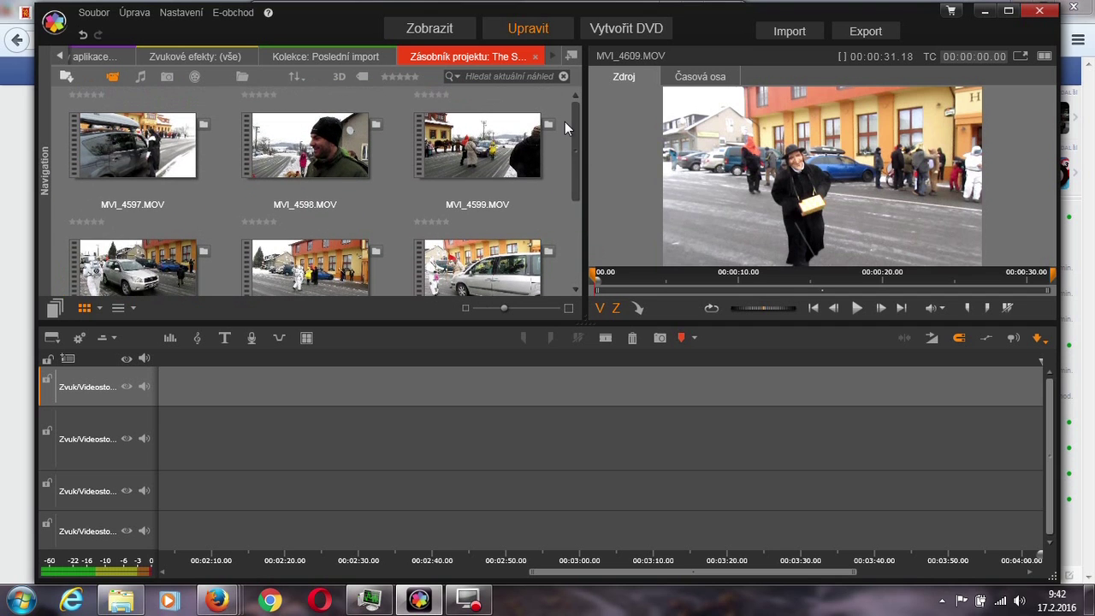
left_click(563, 122)
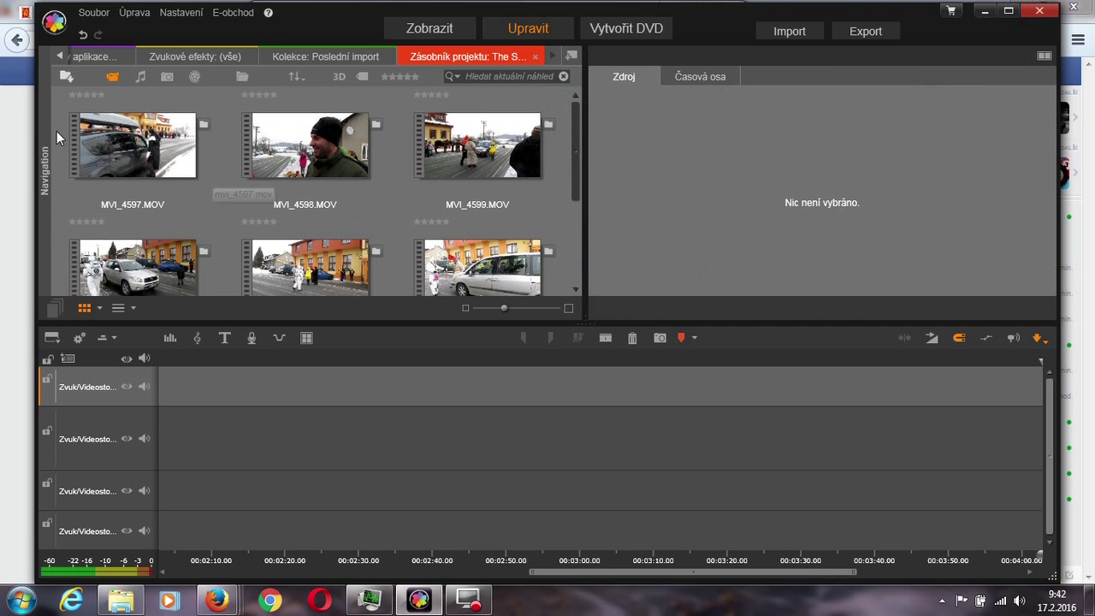
left_click(133, 261)
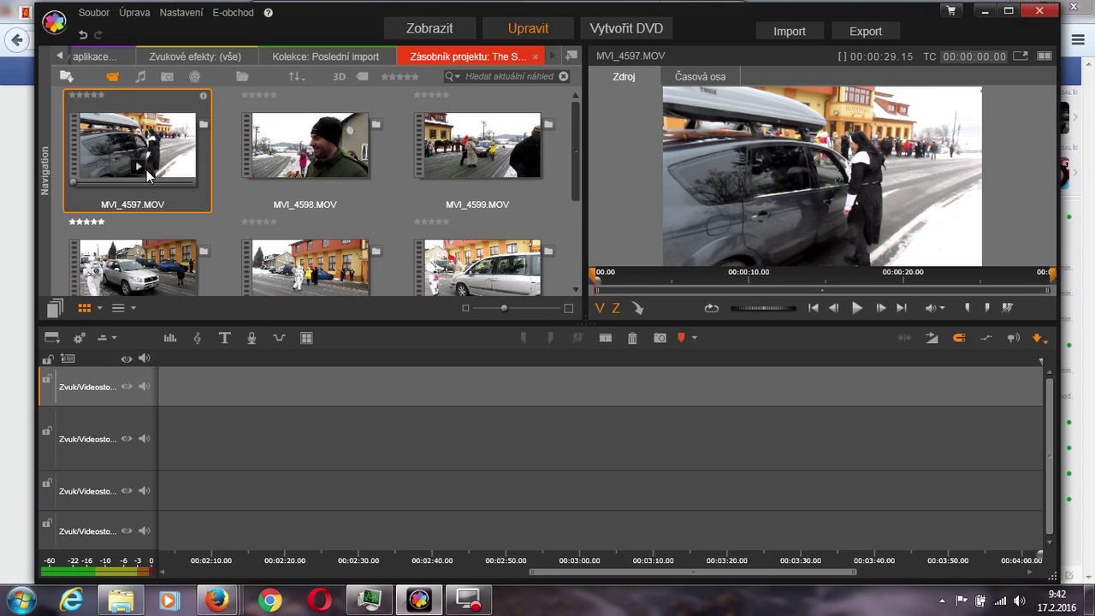
key("ctrl+a")
left_click_drag(146, 167, 174, 463)
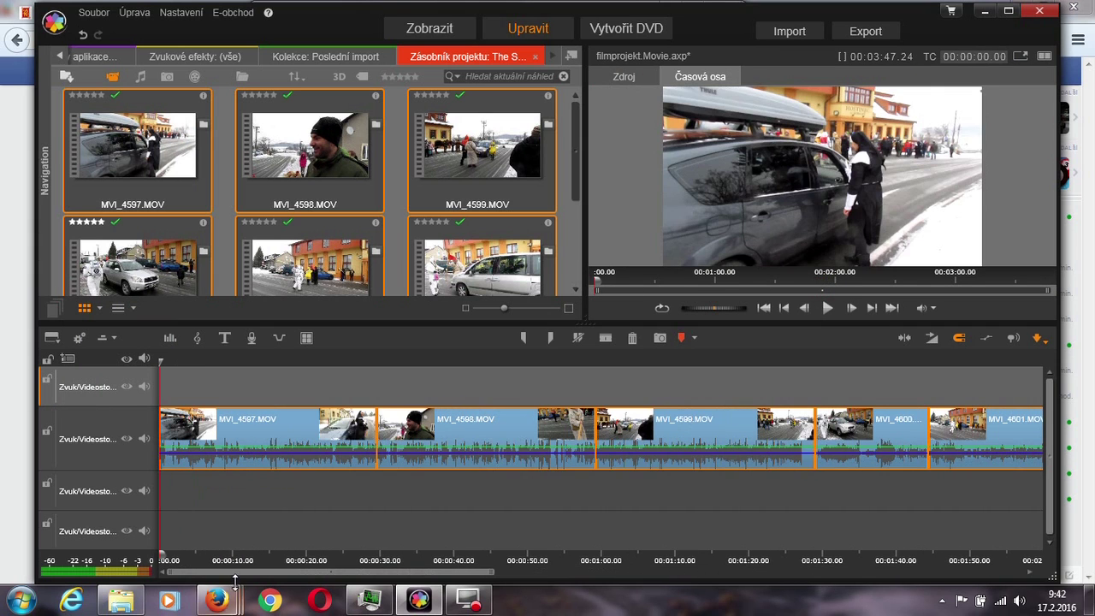
Save the film under the new name masopust
left_click(94, 13)
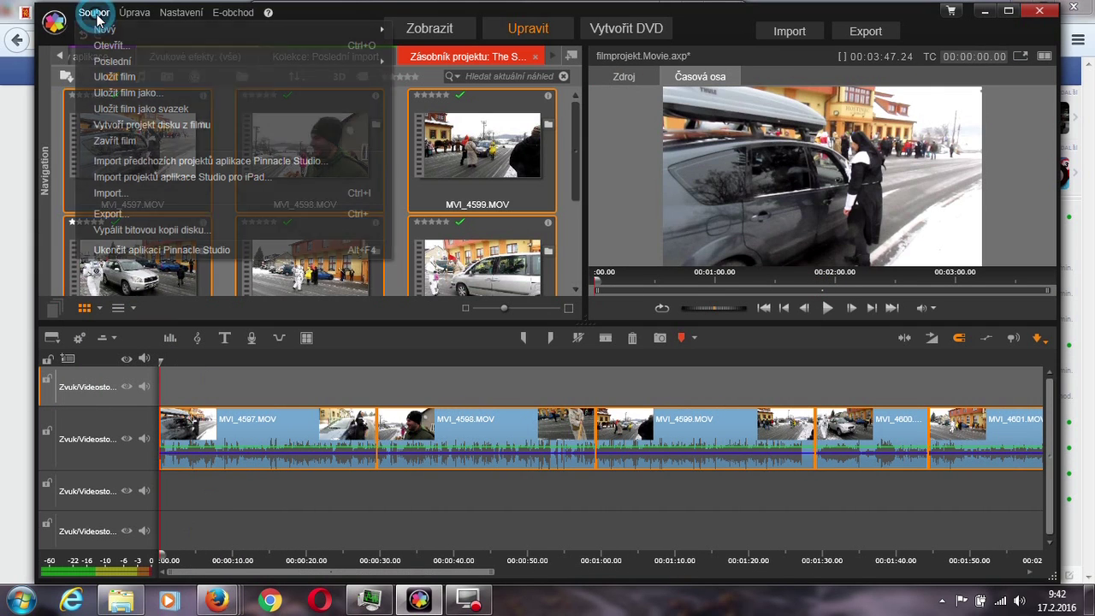
left_click(142, 95)
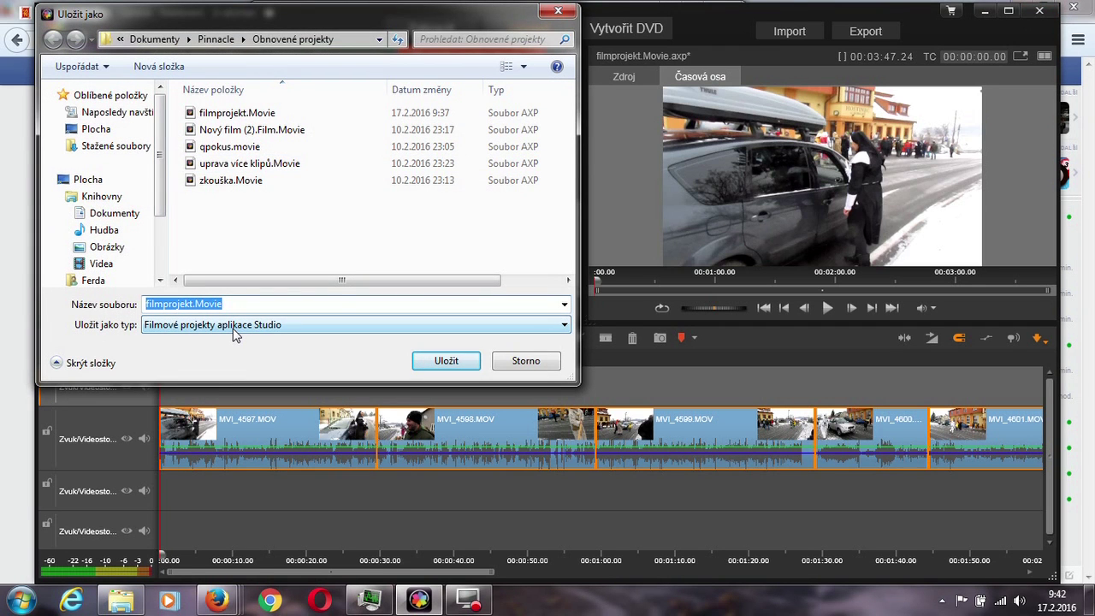
type("masopust")
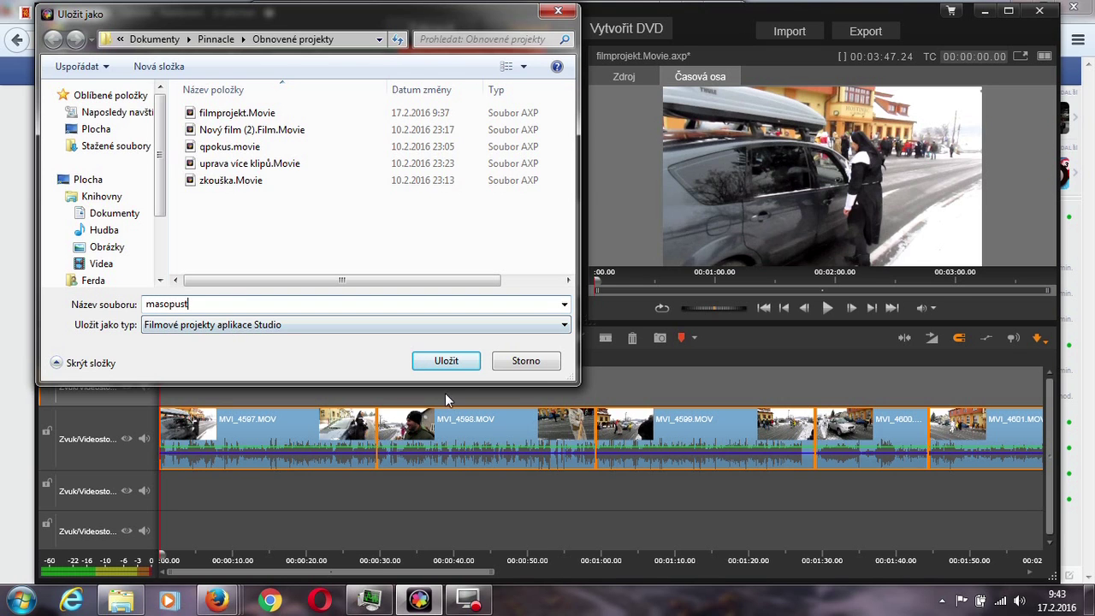
left_click(461, 360)
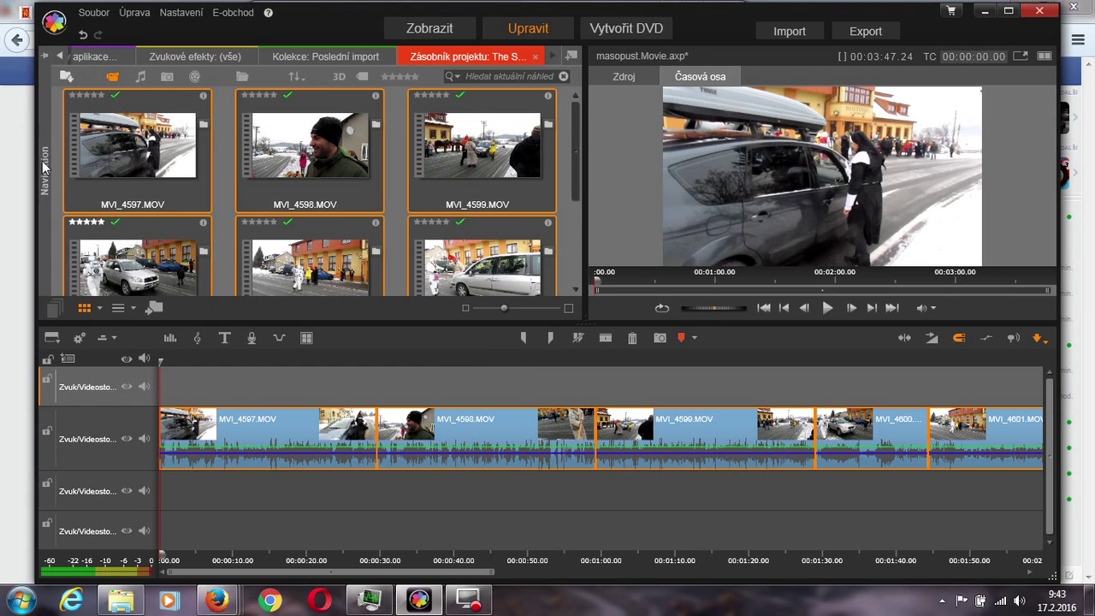
Add masopust.Movie.axp from the library's film projects to the top track at the start of the timeline
left_click(96, 57)
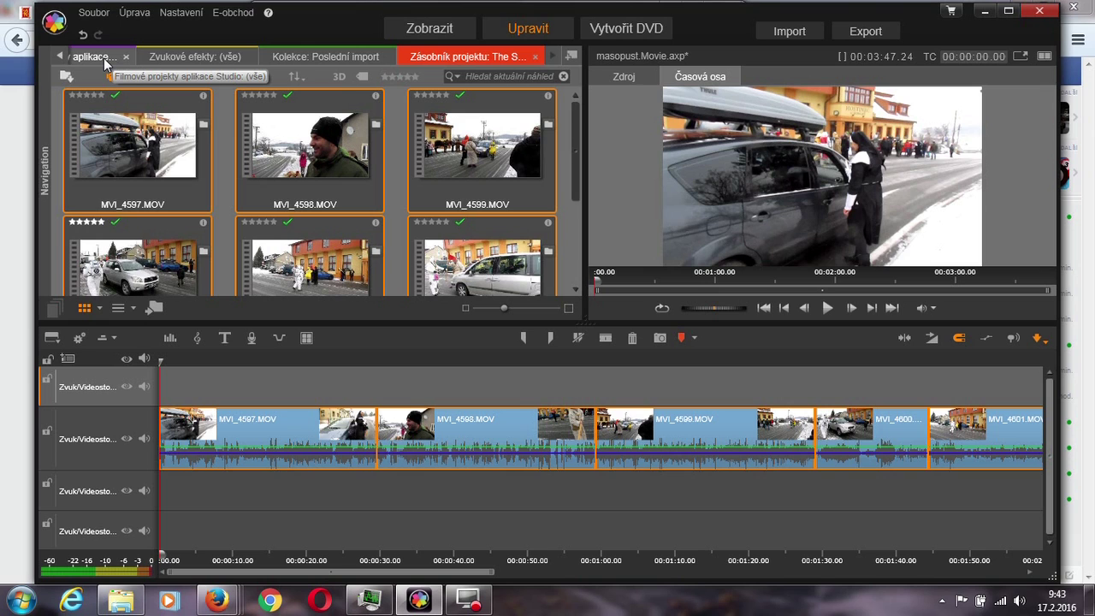
left_click(105, 58)
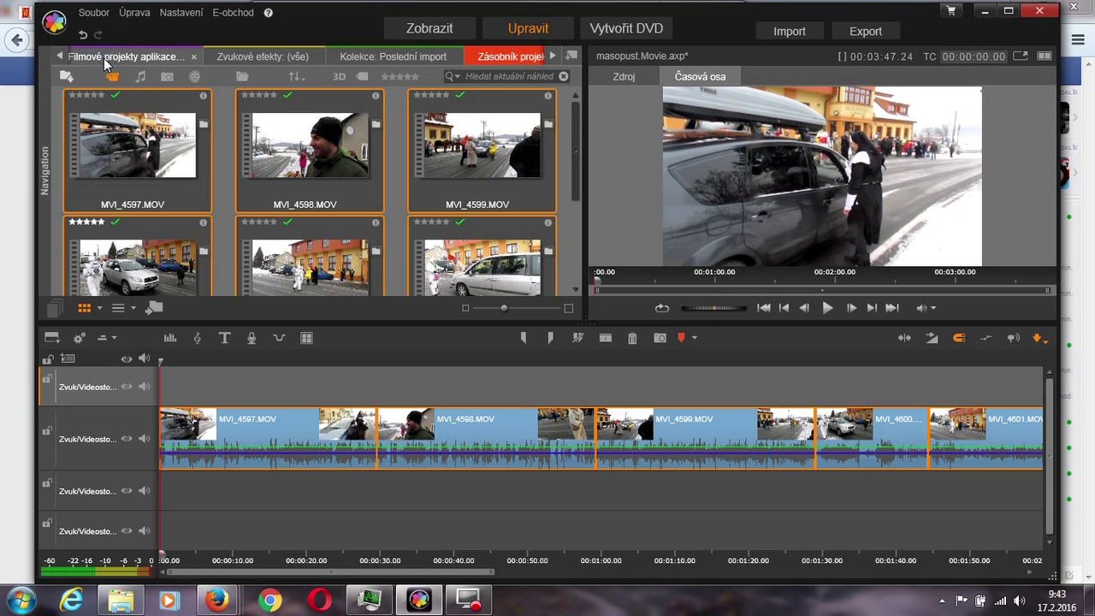
left_click(105, 59)
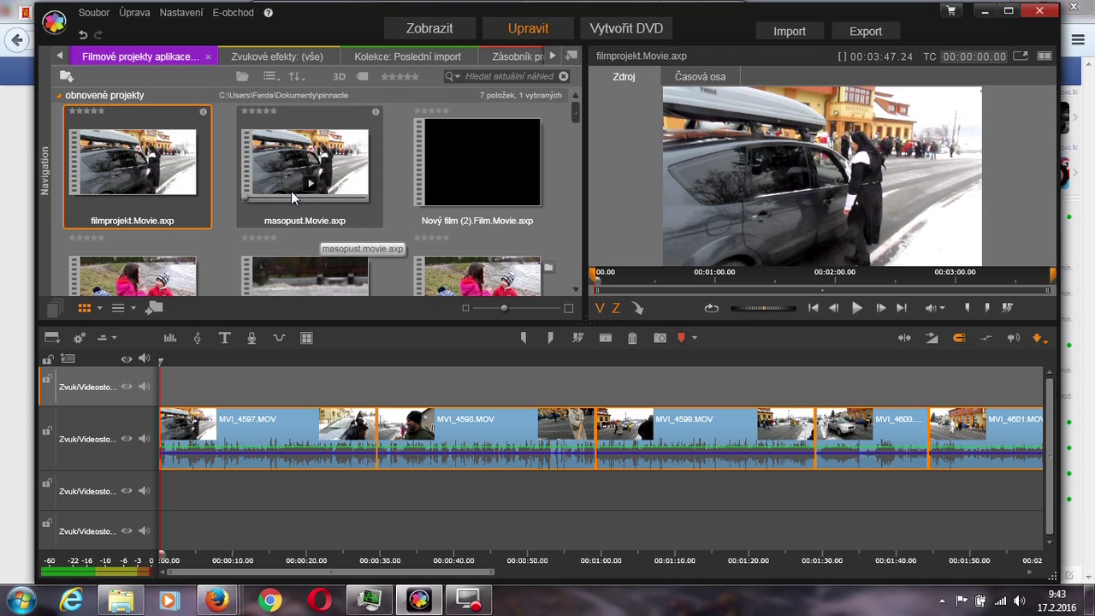
left_click_drag(342, 149, 164, 389)
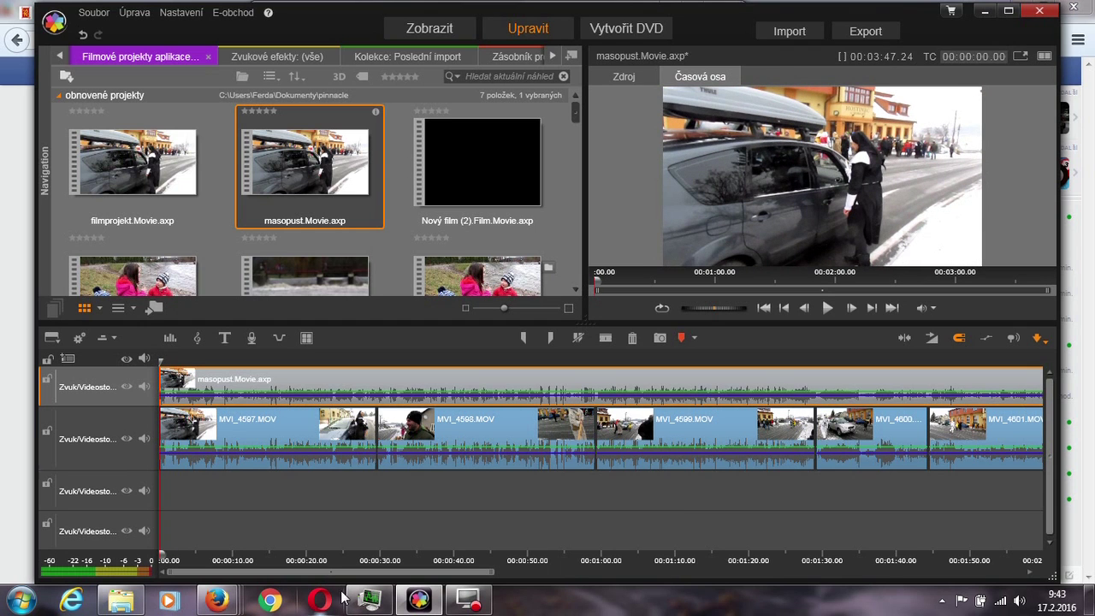
left_click_drag(359, 571, 296, 565)
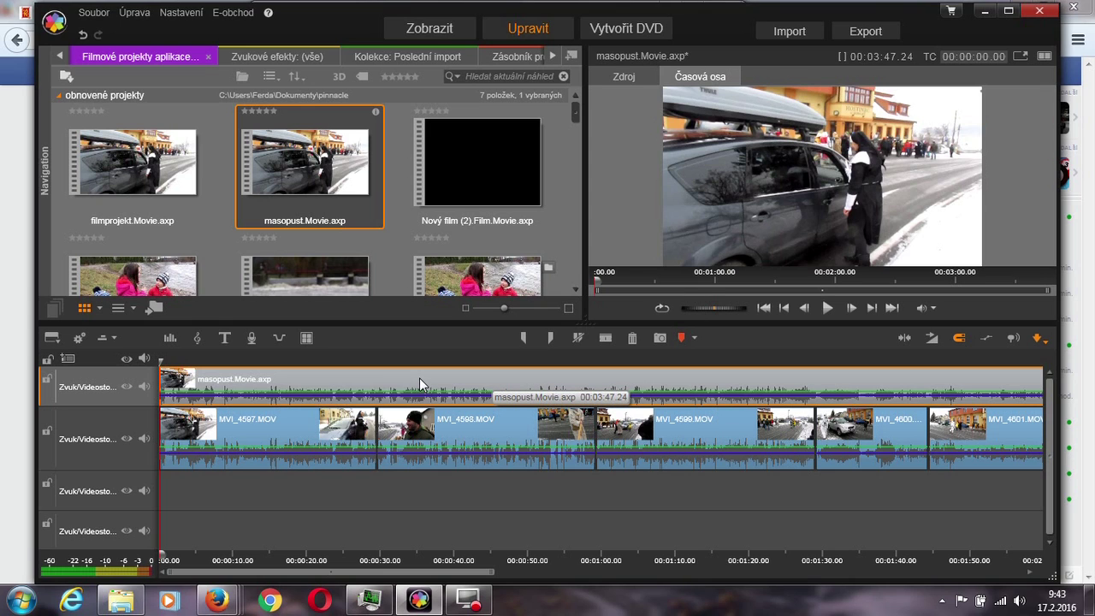
Open the effects editor for the nested masopust movie and add the Úprava obrázku CPU colour effect
right_click(255, 373)
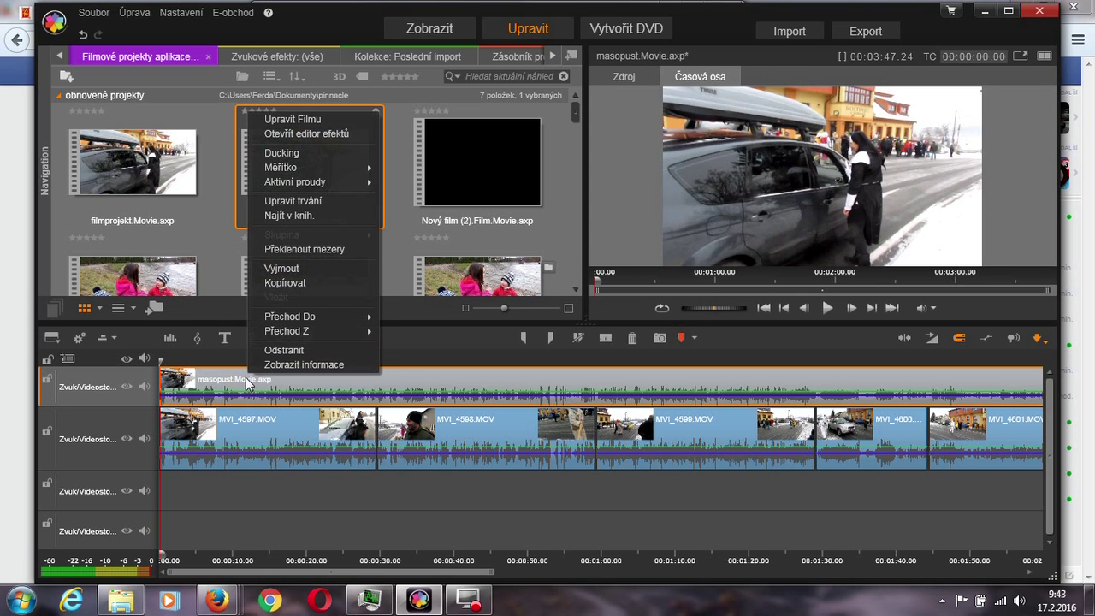
left_click(349, 134)
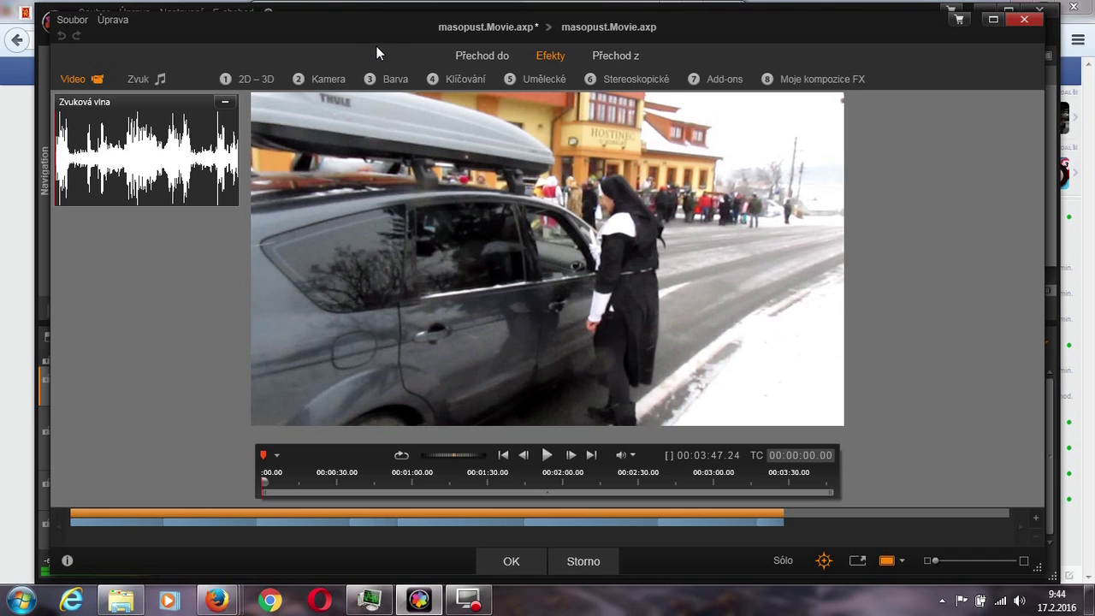
left_click(390, 82)
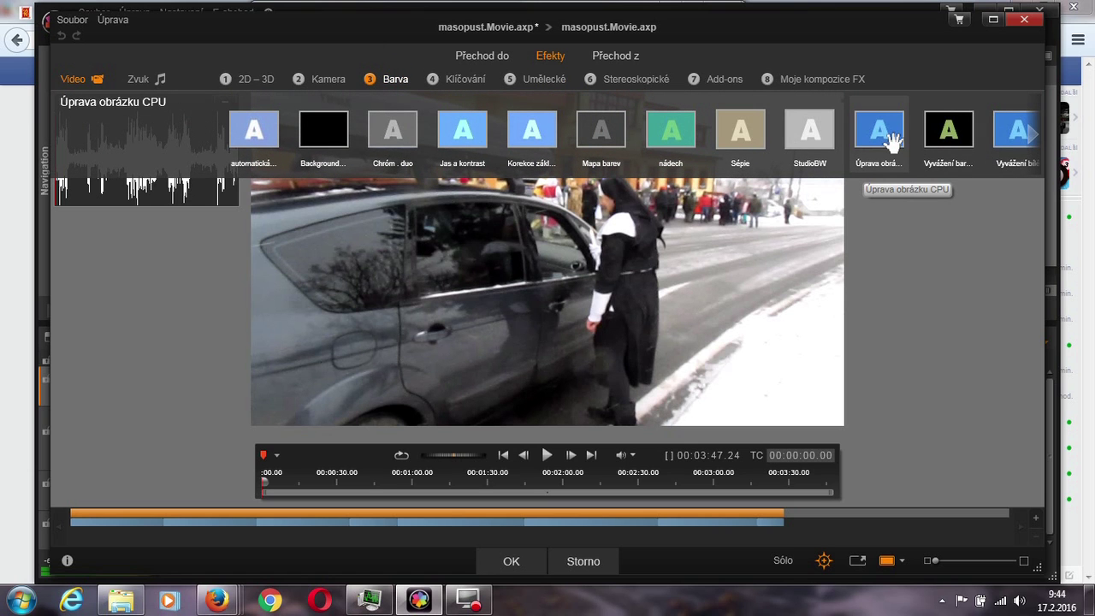
left_click(891, 142)
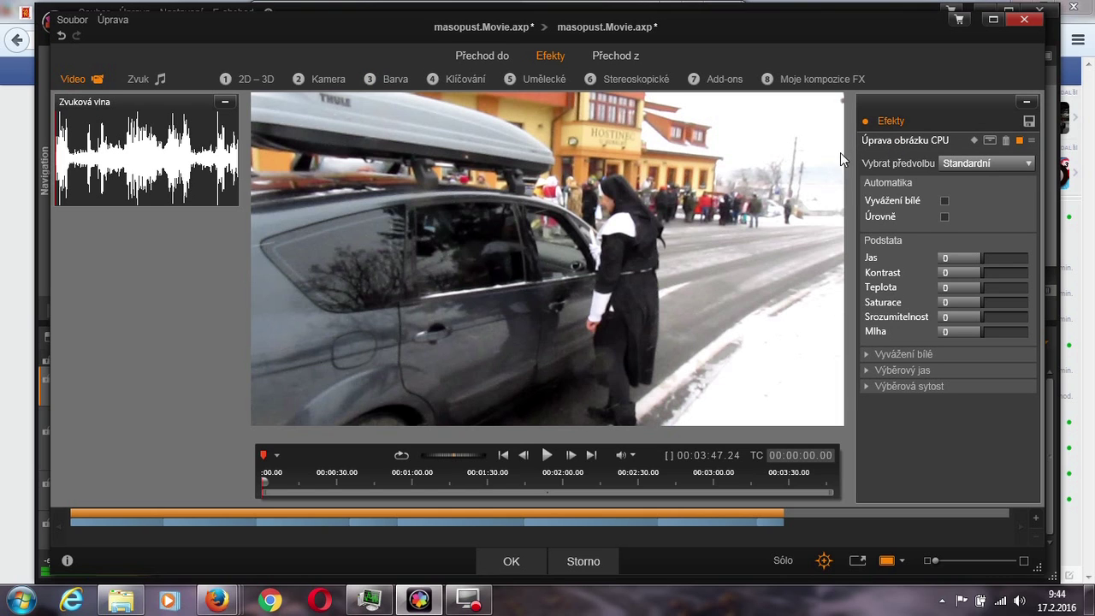
mouse_move(978, 257)
left_mouse_down()
mouse_move(1029, 268)
mouse_move(951, 268)
mouse_move(982, 270)
left_mouse_up()
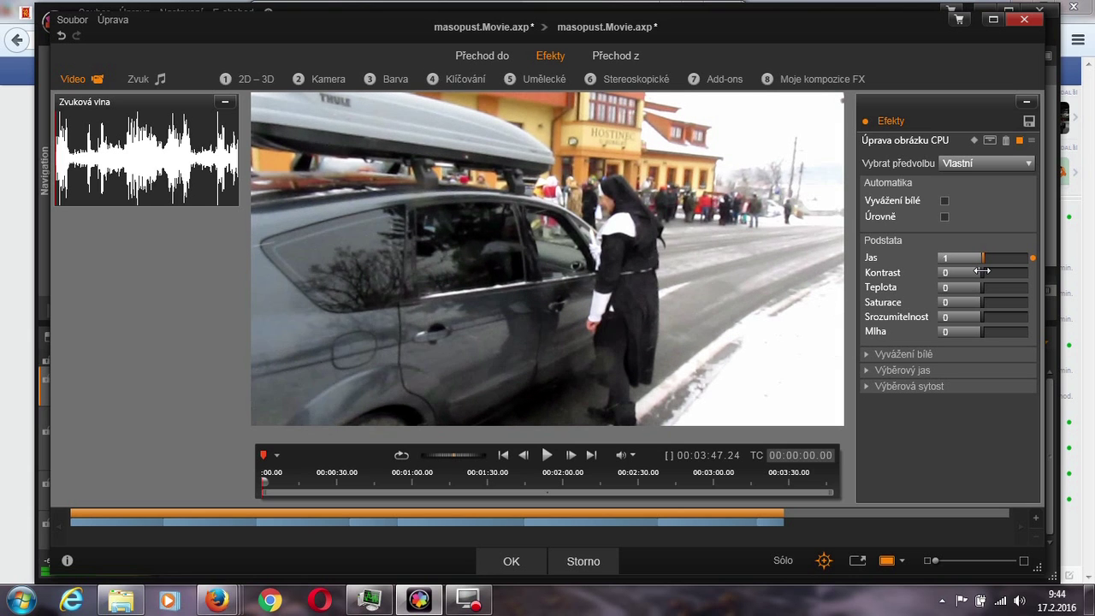
double_click(952, 257)
type("0")
key("Return")
left_click_drag(981, 272, 970, 303)
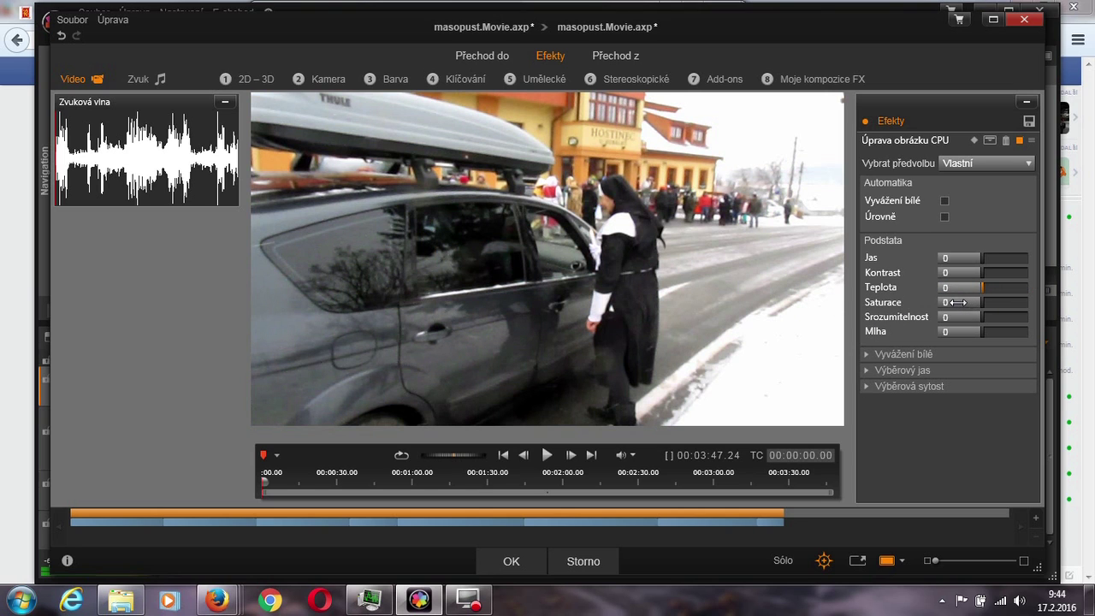
Set the effect's Saturace to -100 and apply it to the nested movie
left_click_drag(985, 302, 853, 328)
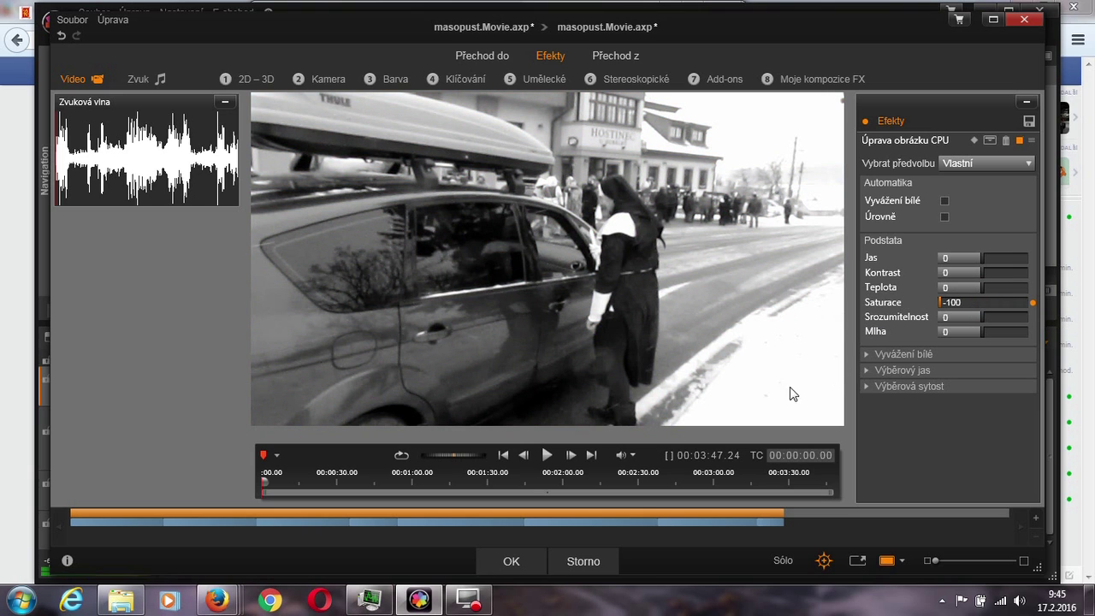
left_click(513, 560)
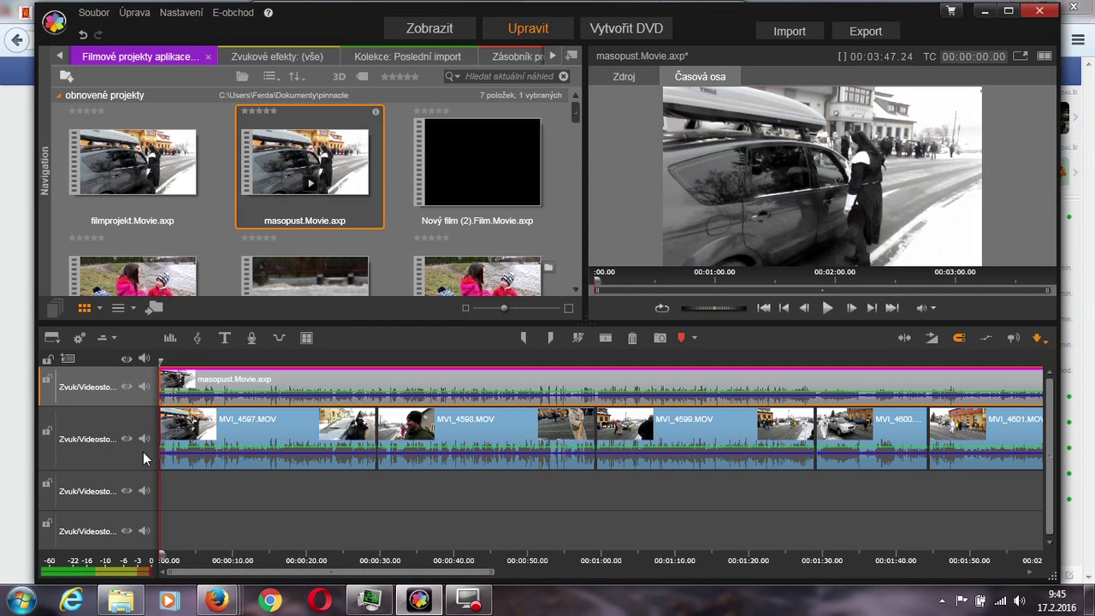
Hide the video of the second track and scrub through the timeline to preview the nested movie
left_click(127, 438)
left_click_drag(161, 362, 233, 414)
left_click_drag(593, 582, 184, 590)
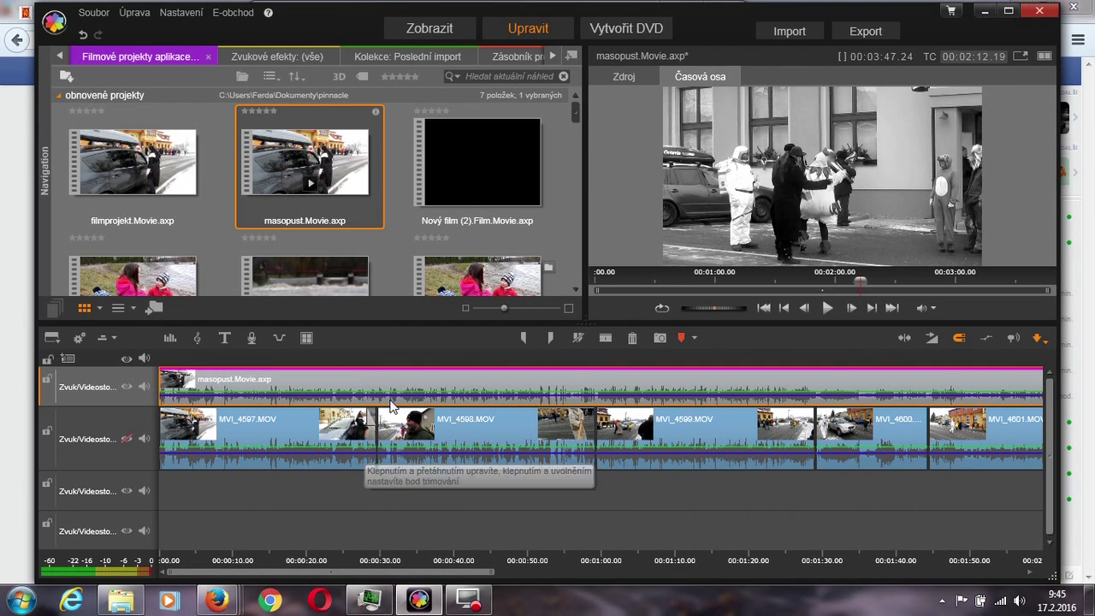
Open the nested masopust movie for editing, trim 347 frames off the end of MVI_4597, and preview the applied cut in the main timeline
right_click(468, 377)
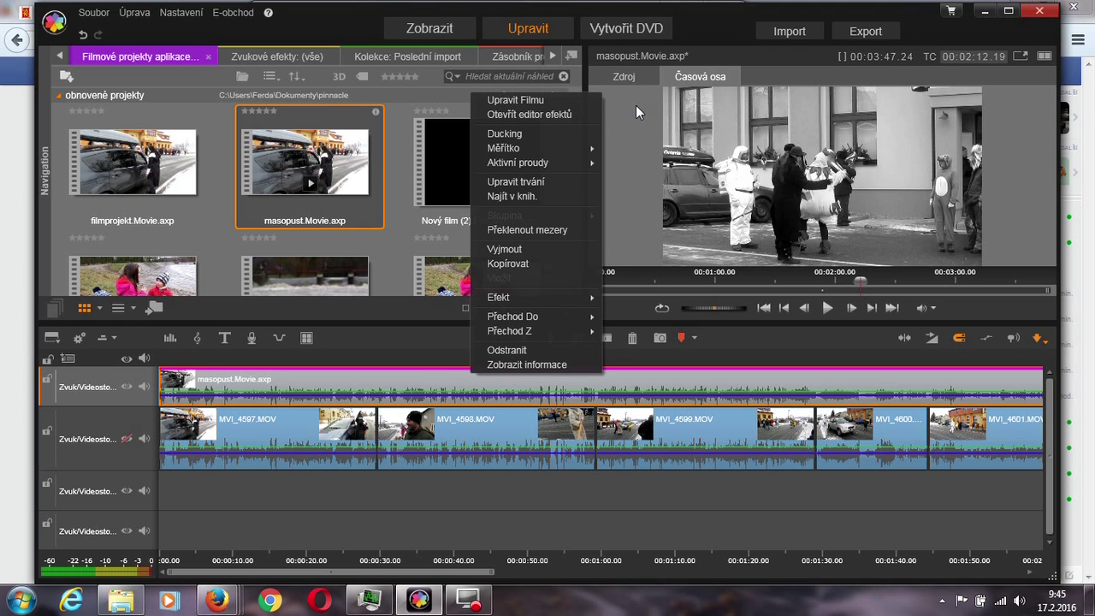
left_click(556, 101)
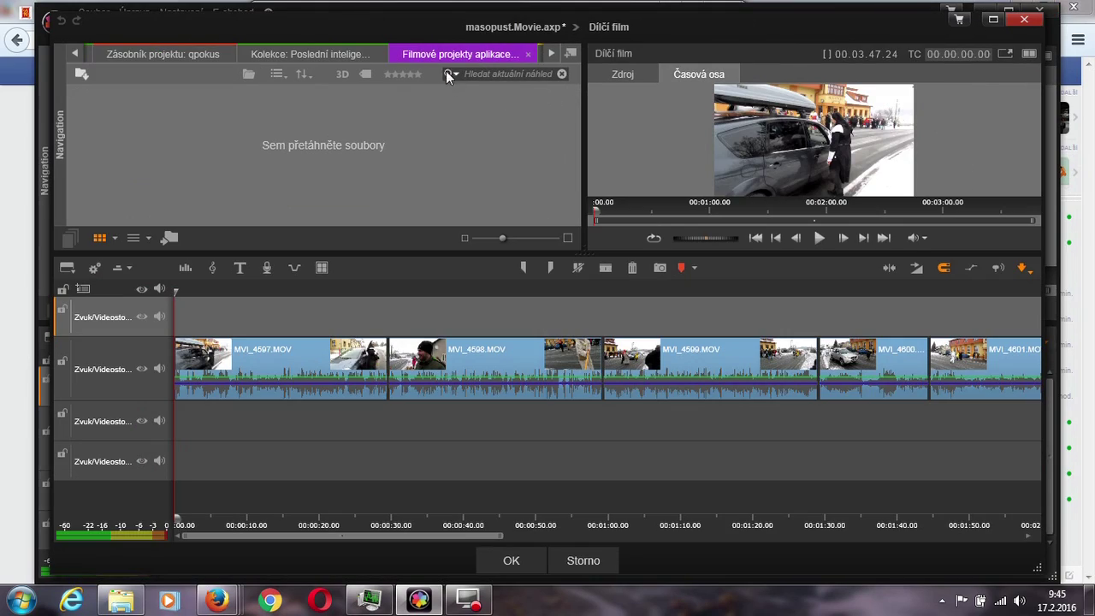
mouse_move(445, 28)
left_mouse_down()
mouse_move(463, 80)
mouse_move(637, 75)
mouse_move(406, 325)
mouse_move(441, 413)
mouse_move(462, 157)
mouse_move(455, 23)
left_mouse_up()
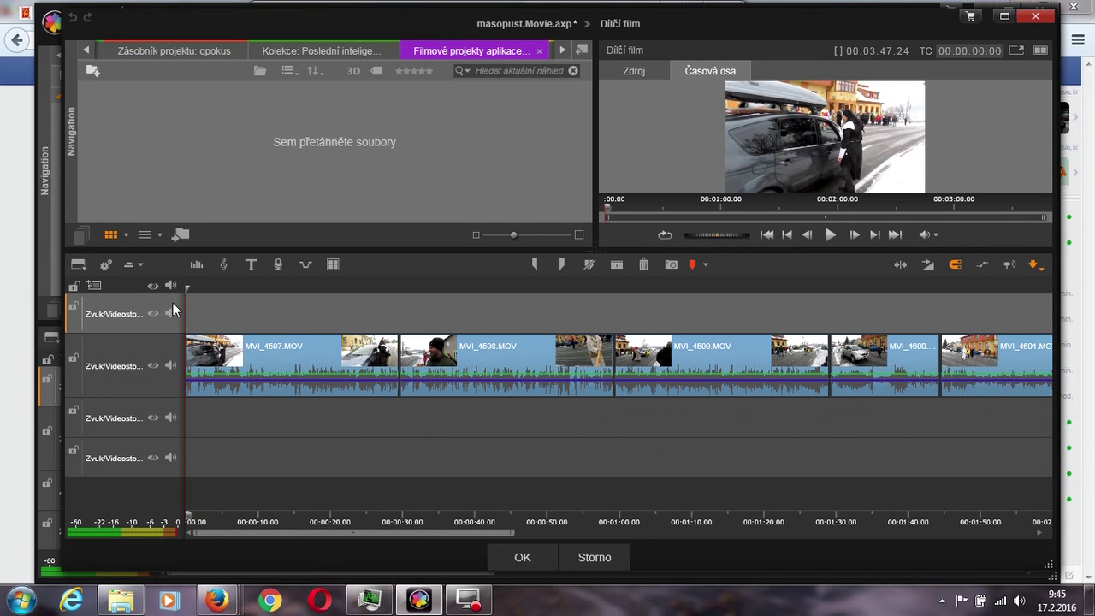
left_click_drag(182, 290, 317, 368)
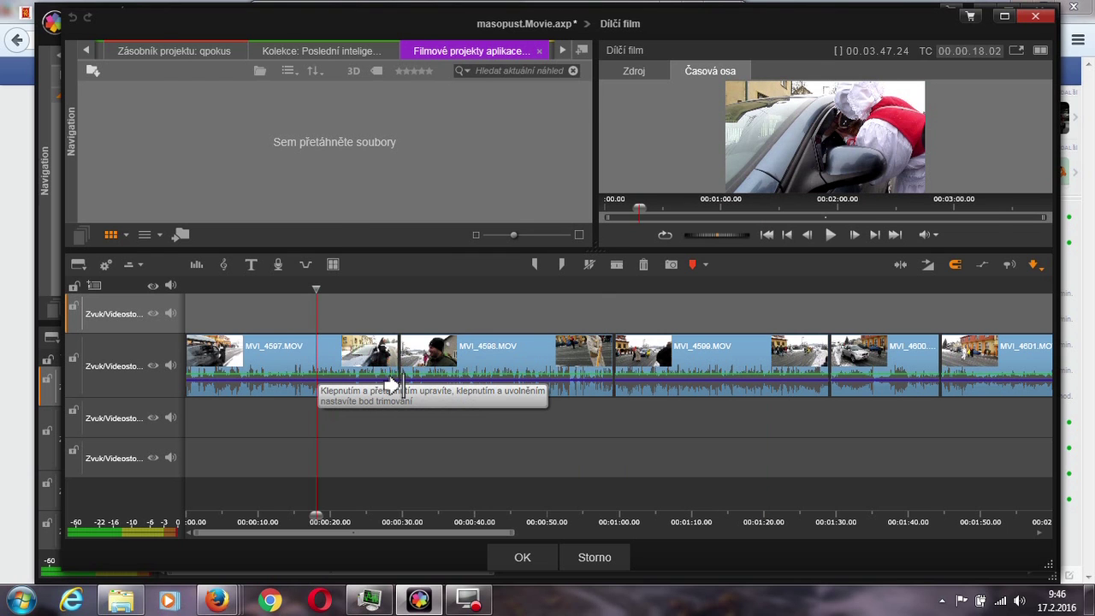
left_click(393, 379)
left_click_drag(393, 378, 298, 379)
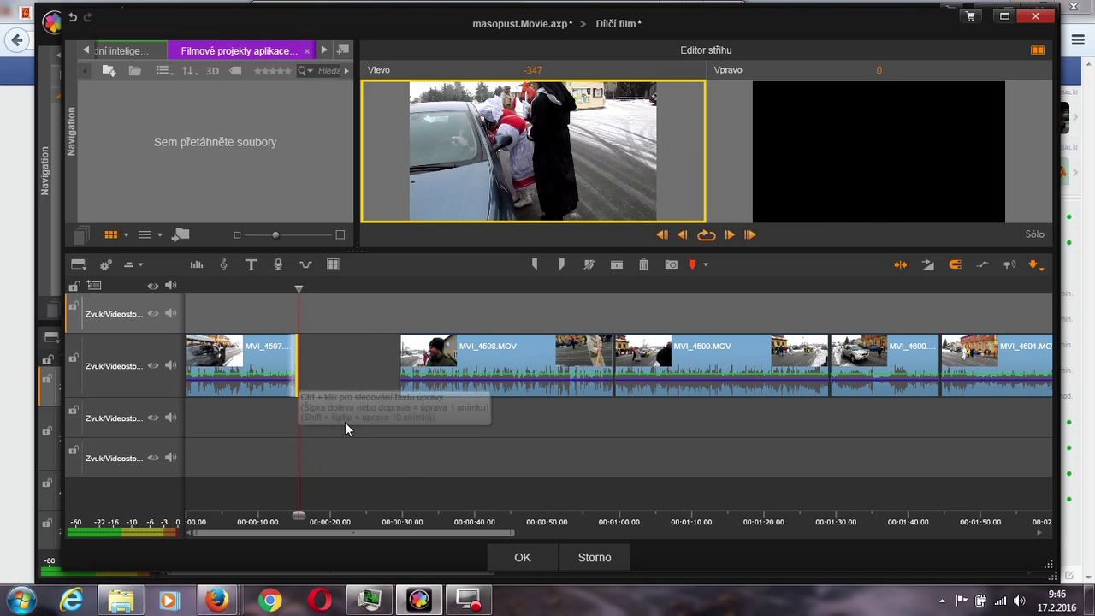
left_click(531, 557)
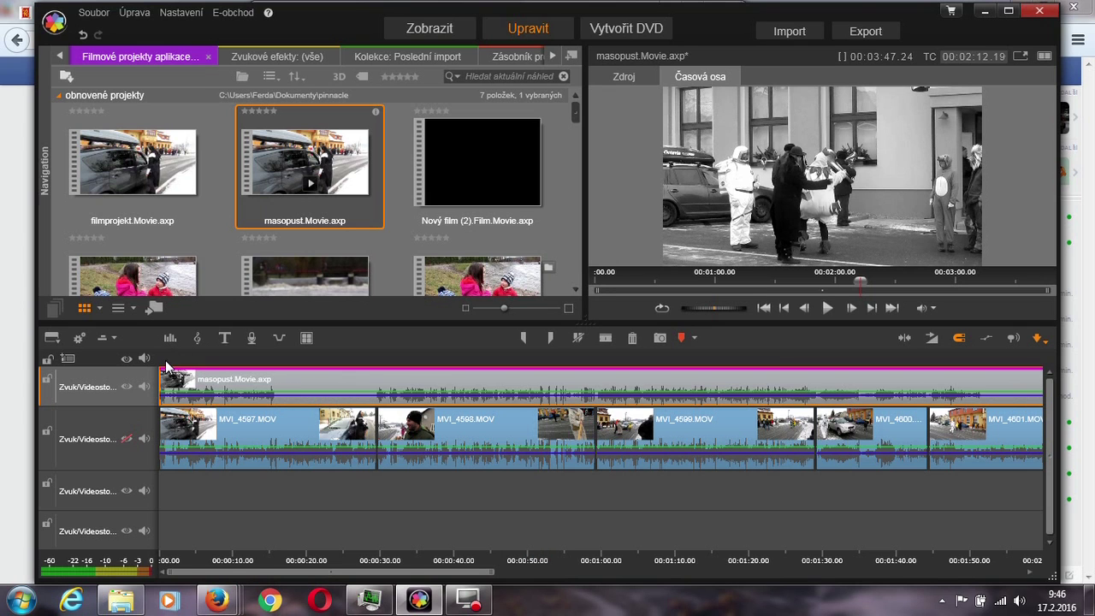
left_click(256, 355)
left_click_drag(258, 362, 337, 385)
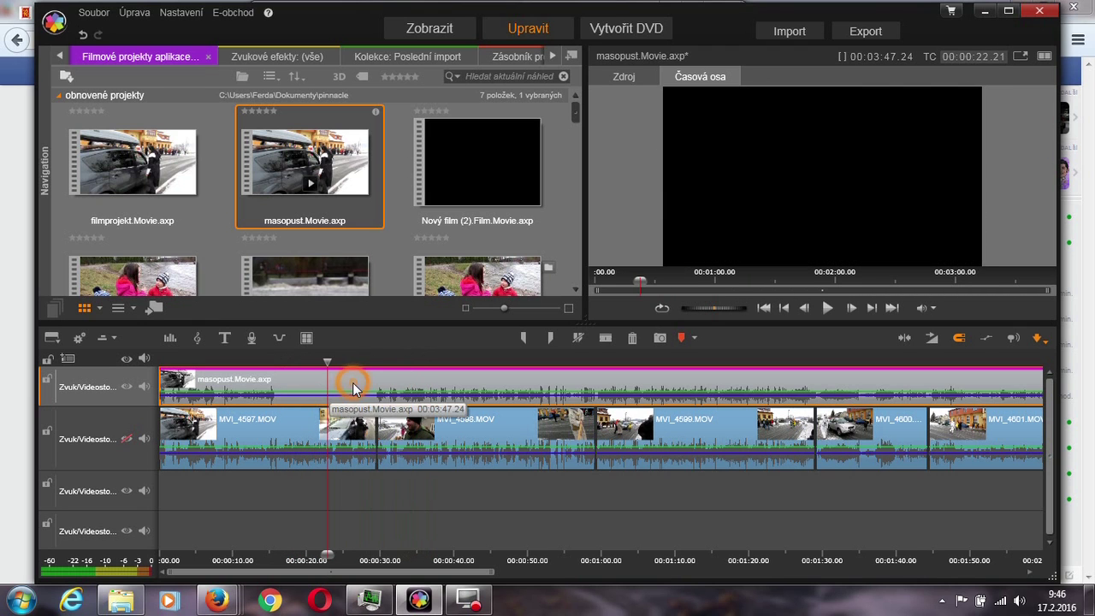
Reopen the nested masopust movie for editing and extend the end of MVI_4597 back to the start of MVI_4598
right_click(350, 382)
left_click(410, 106)
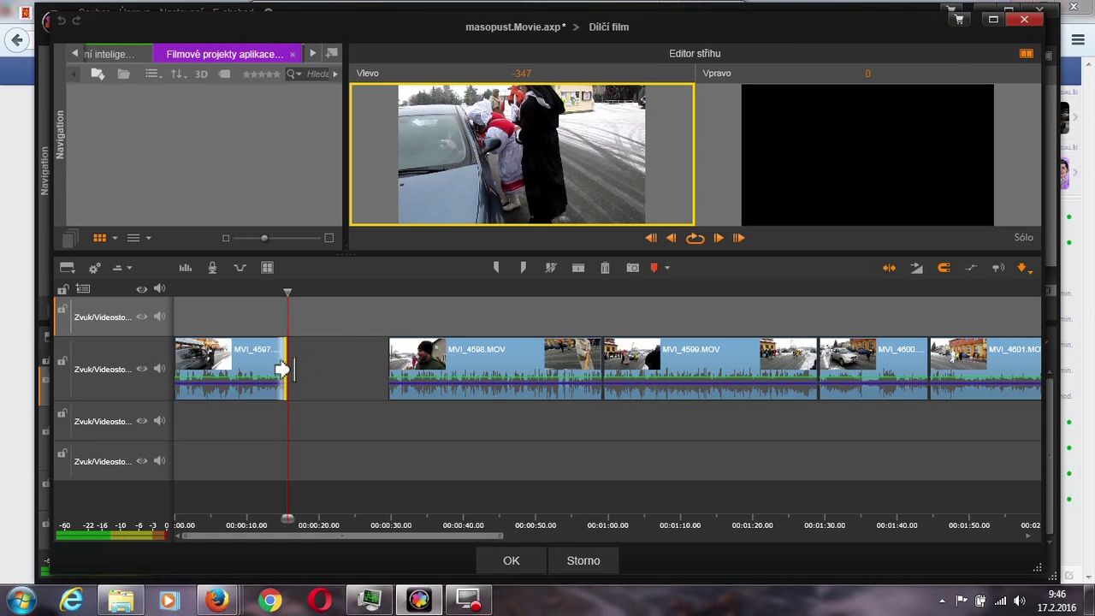
left_click_drag(282, 368, 394, 377)
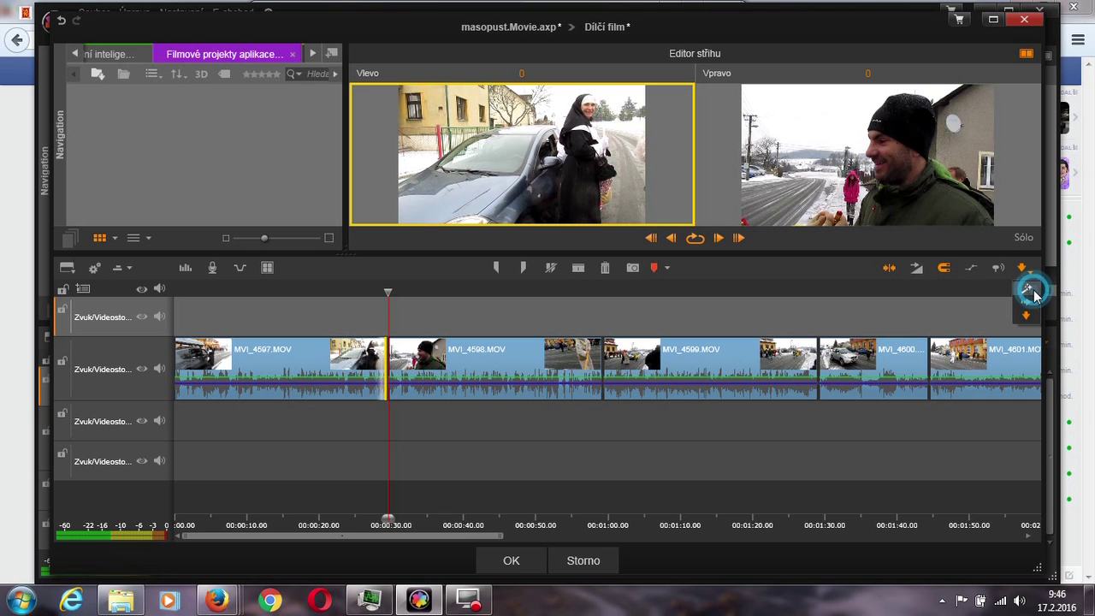
Switch to smart editing mode and shorten clips MVI_4597, MVI_4598 and MVI_4599 by trimming them at their cuts
left_click_drag(384, 396, 347, 396)
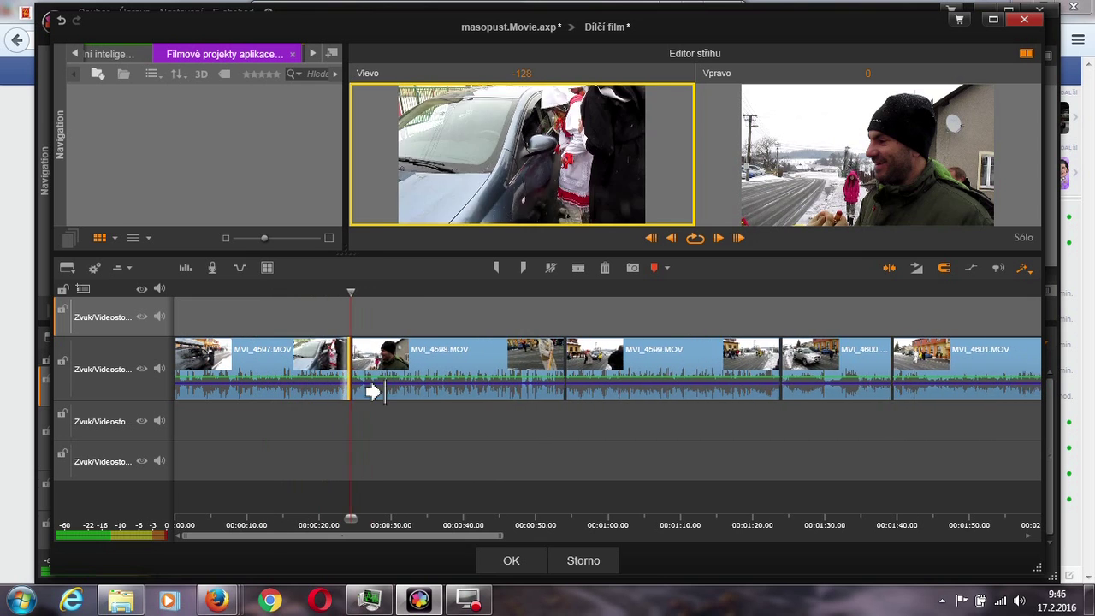
left_click_drag(569, 379, 539, 394)
left_click(510, 388)
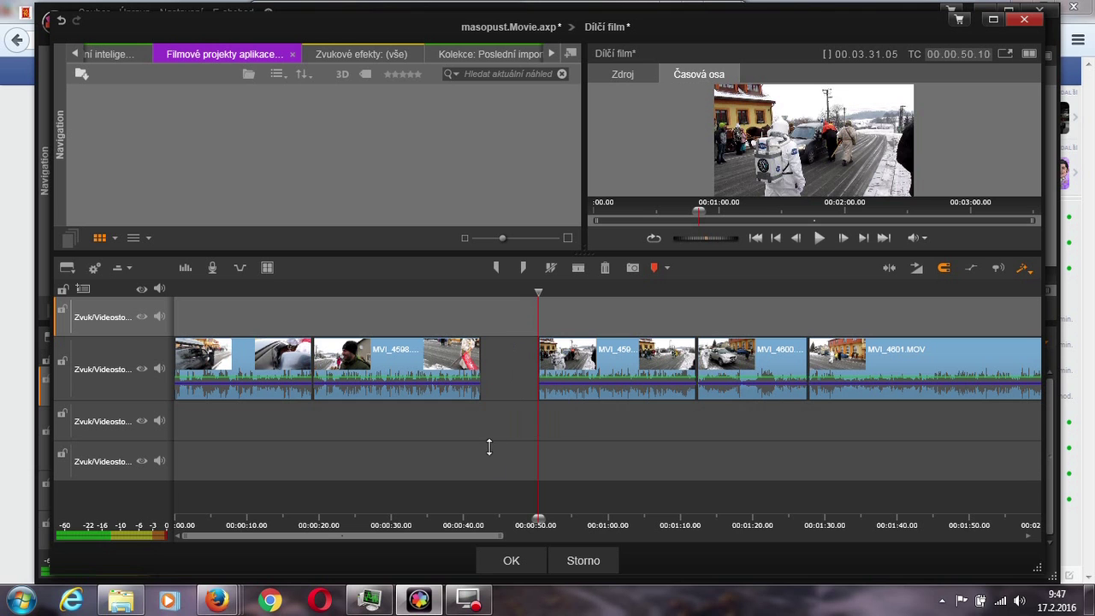
Select all clips after the gap and move them together against the end of MVI_4598 to close it
left_click_drag(505, 525, 10, 568)
left_click_drag(429, 309, 997, 428)
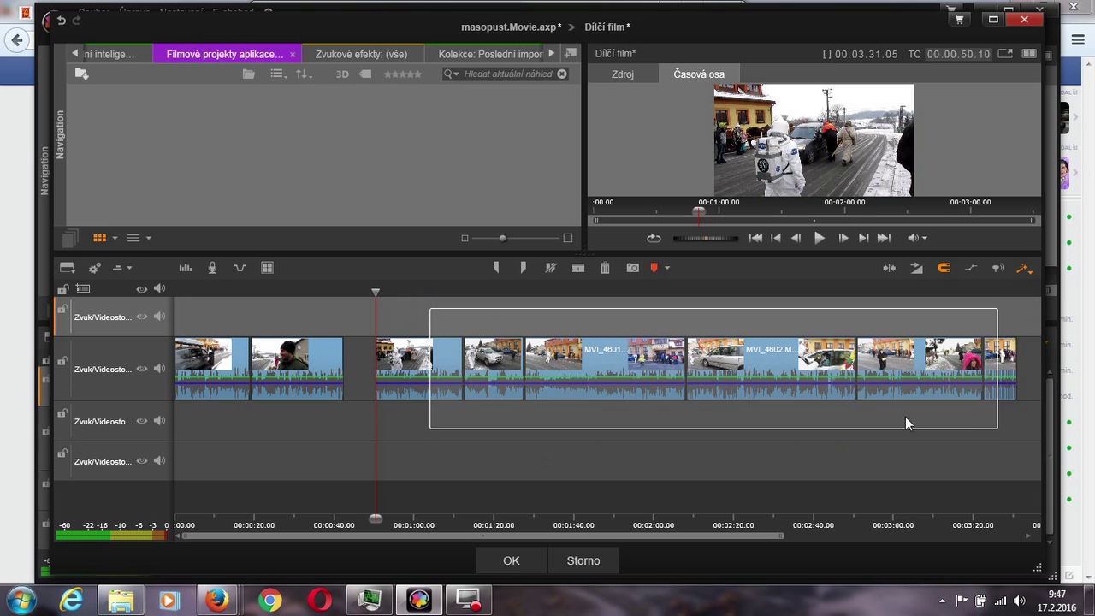
left_click_drag(430, 368, 399, 366)
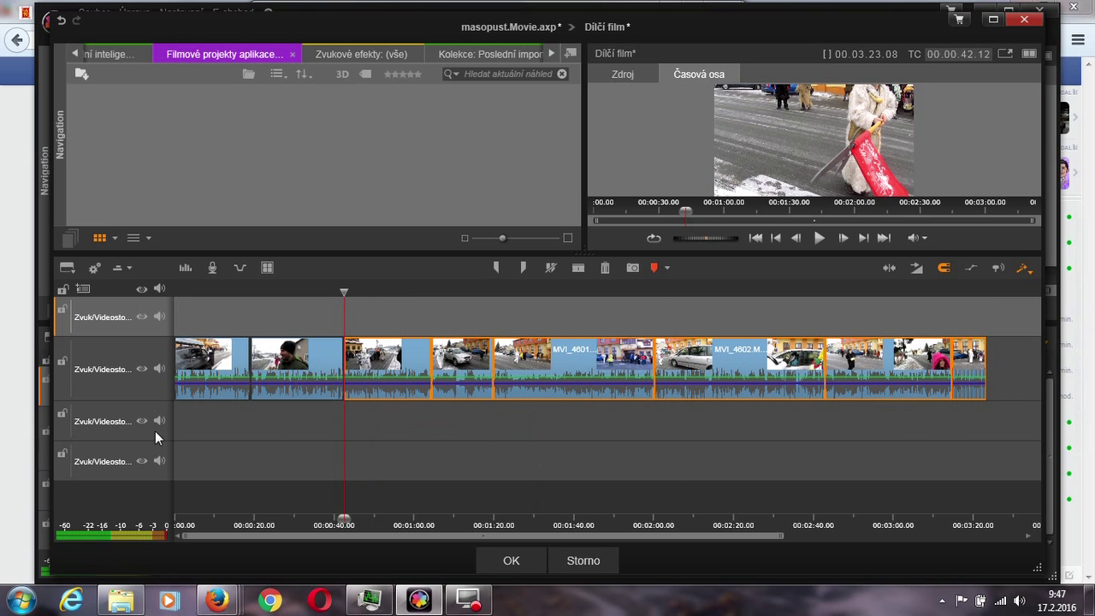
Apply the edits made inside the nested masopust movie and preview the black-and-white result across the main timeline
left_click(504, 560)
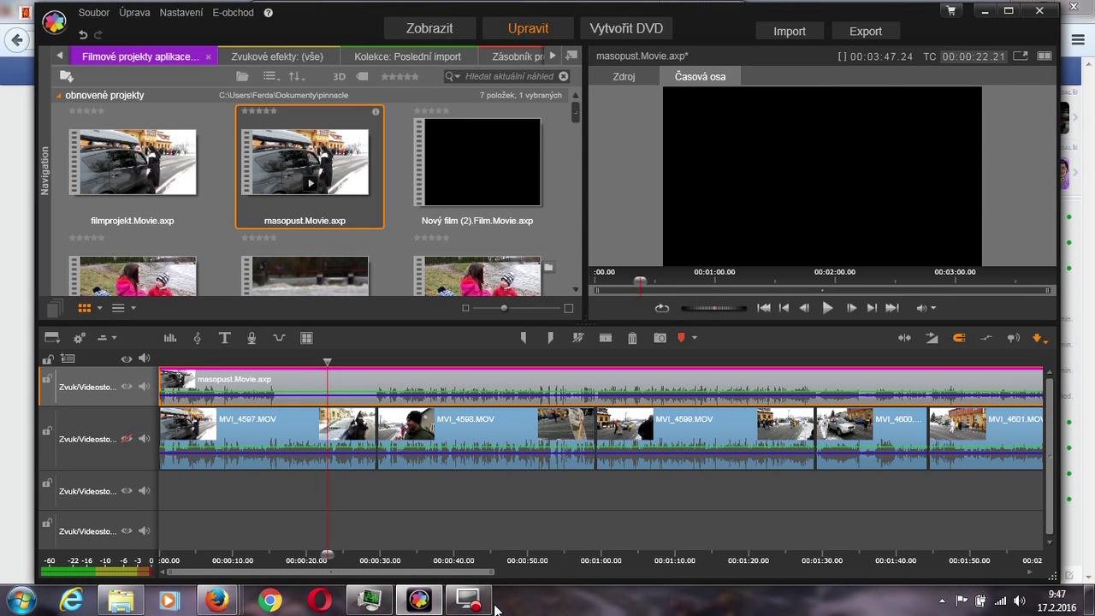
left_click_drag(330, 364, 201, 549)
left_click_drag(709, 561, 429, 550)
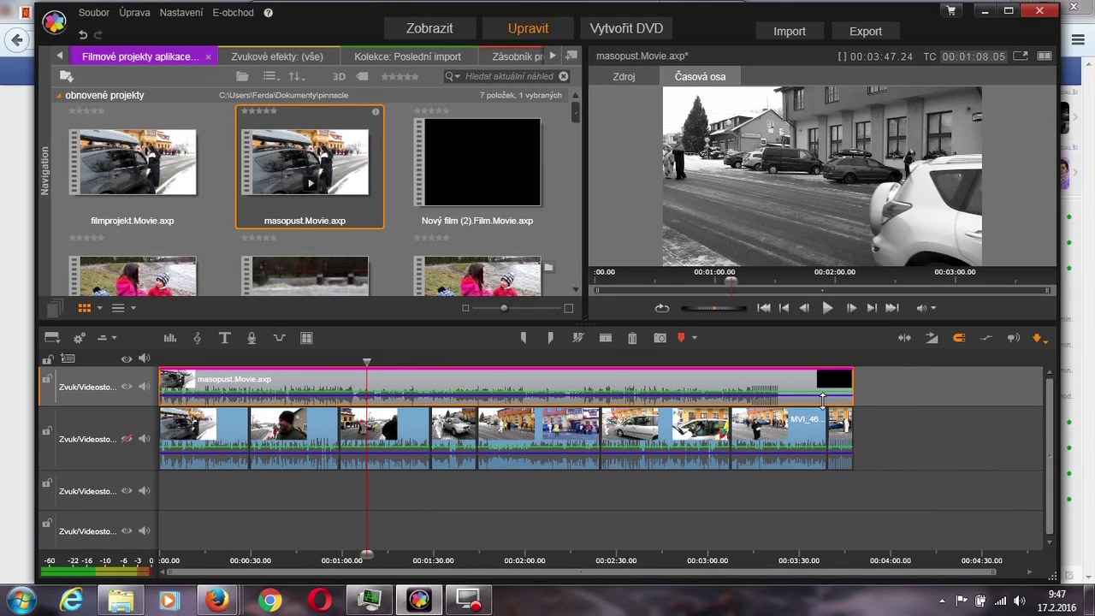
Split the nested masopust.Movie.axp clip at 00:03:23.14, where its audio ends and the black section begins
left_click(806, 359)
left_click_drag(803, 361, 780, 387)
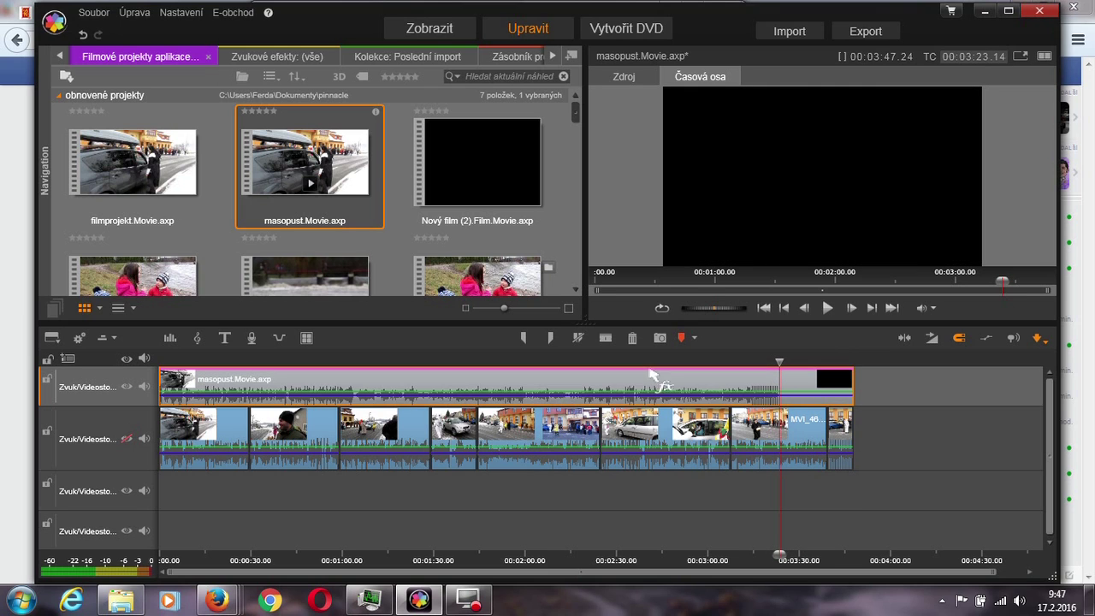
left_click(605, 337)
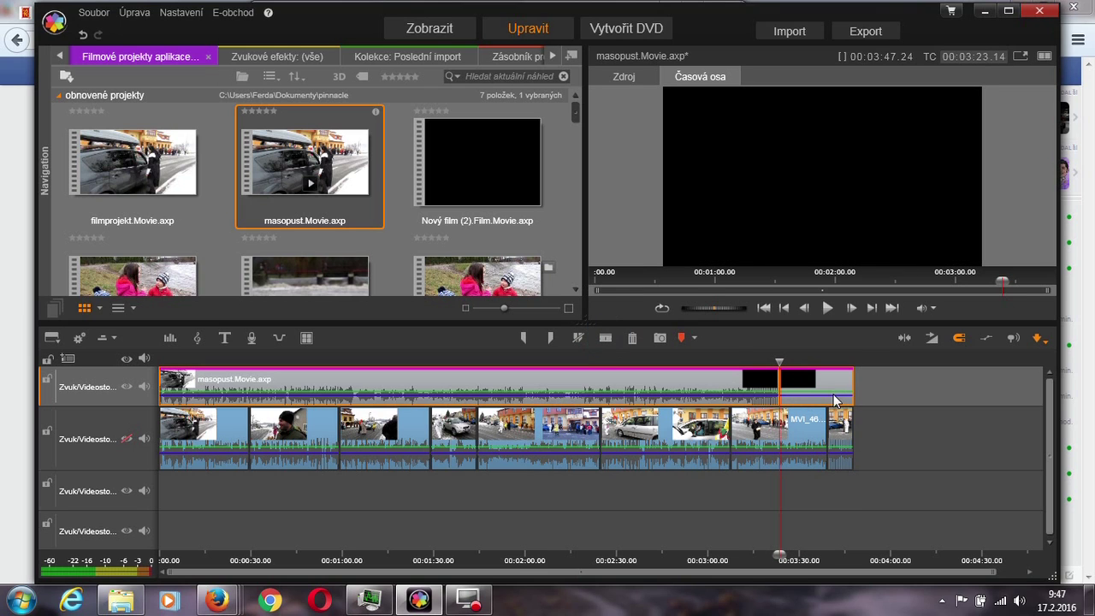
Delete the black section of masopust.Movie.axp after the split and return the playhead to the start of the timeline
left_click_drag(873, 391, 834, 392)
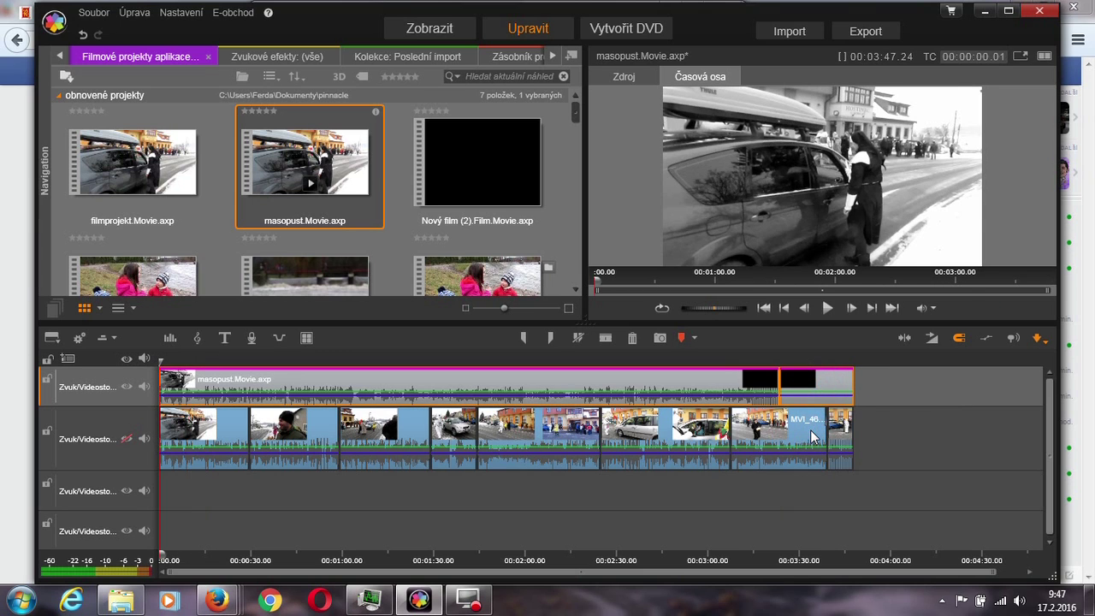
left_click(810, 432)
left_click(812, 390)
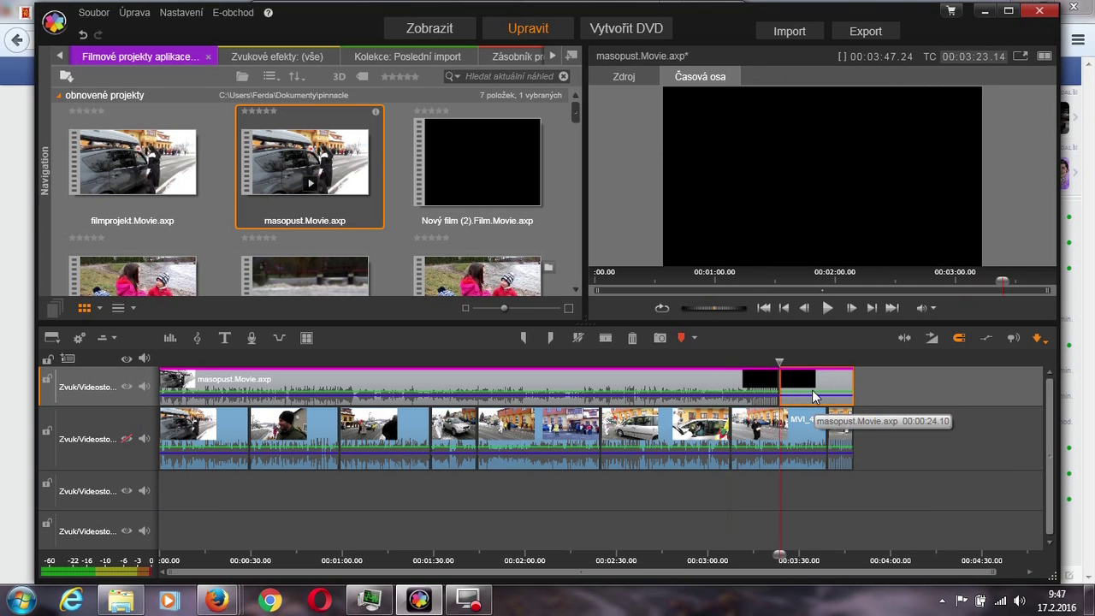
key("Delete")
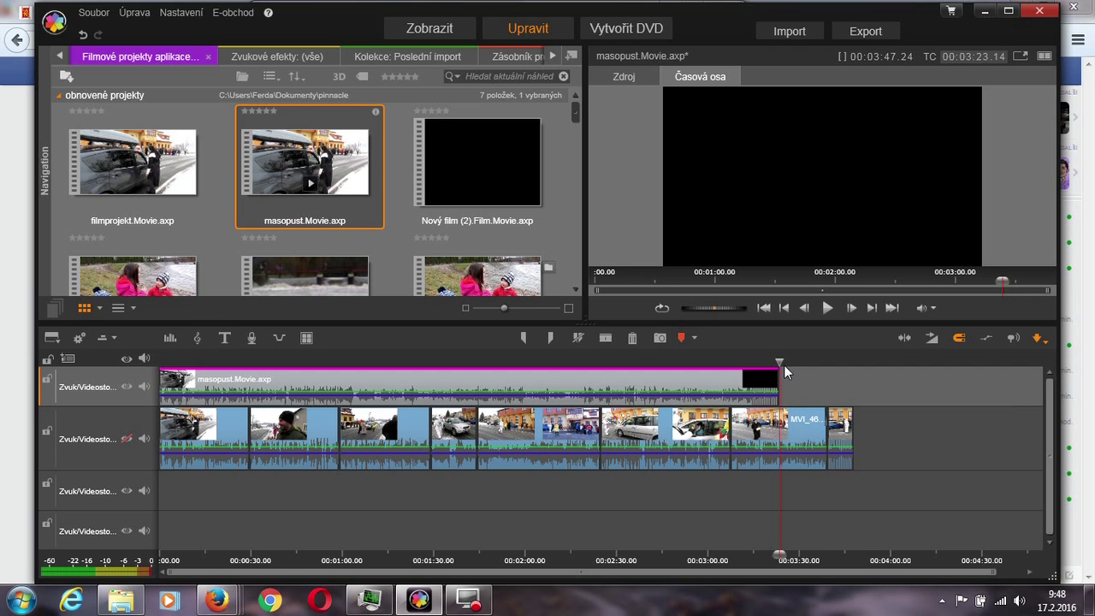
left_click_drag(779, 360, 152, 379)
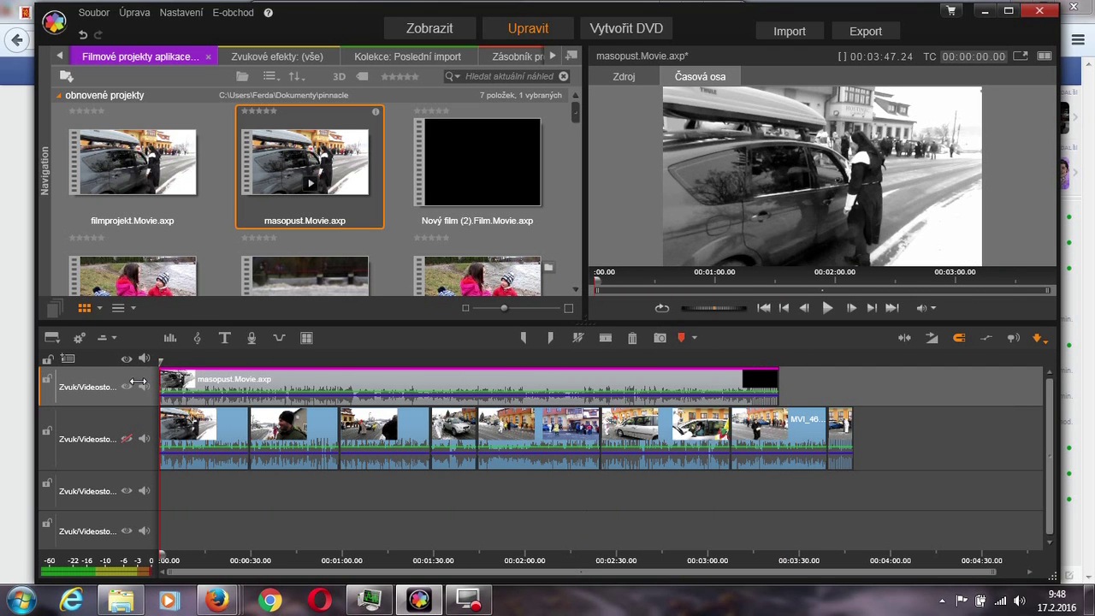